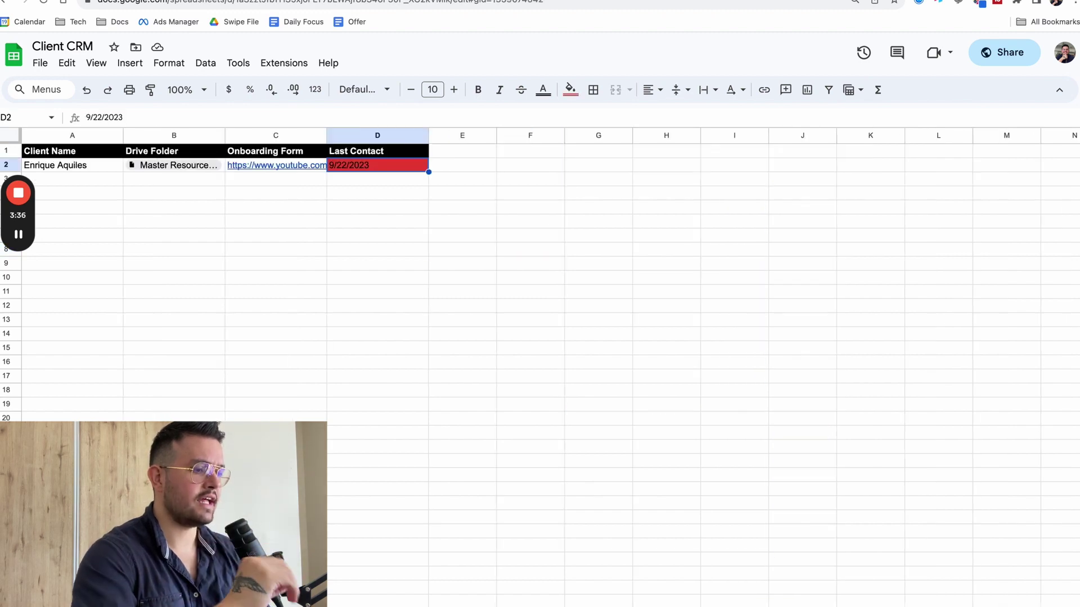
Leave the last-contact date cell and jump to the payment tracking sheet with Alt+Up
{"action": "left_click", "coordinate": [307, 222]}
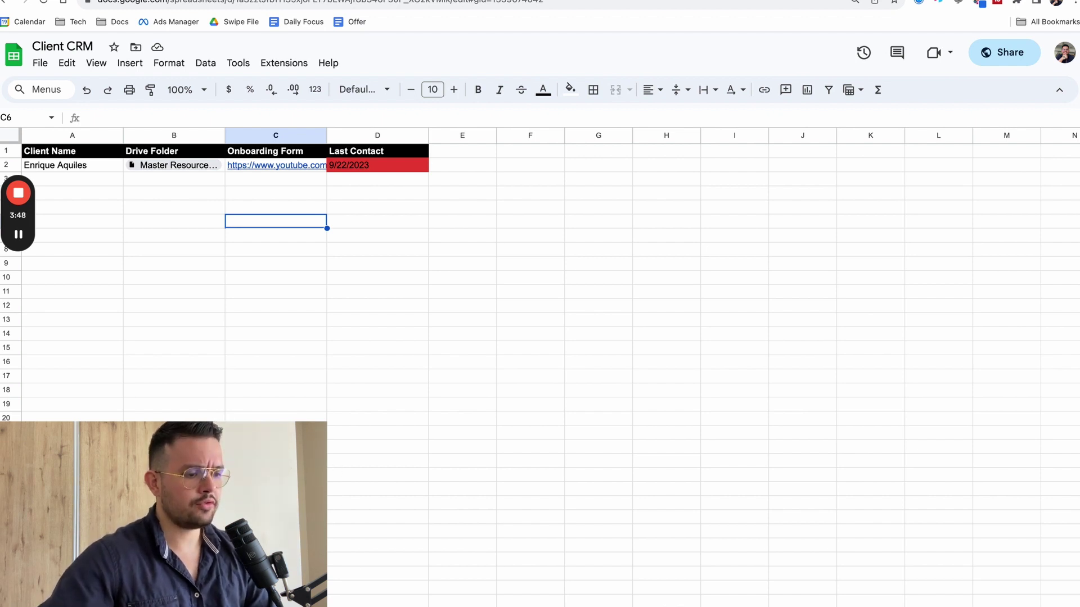
{"action": "key", "text": "alt+Up"}
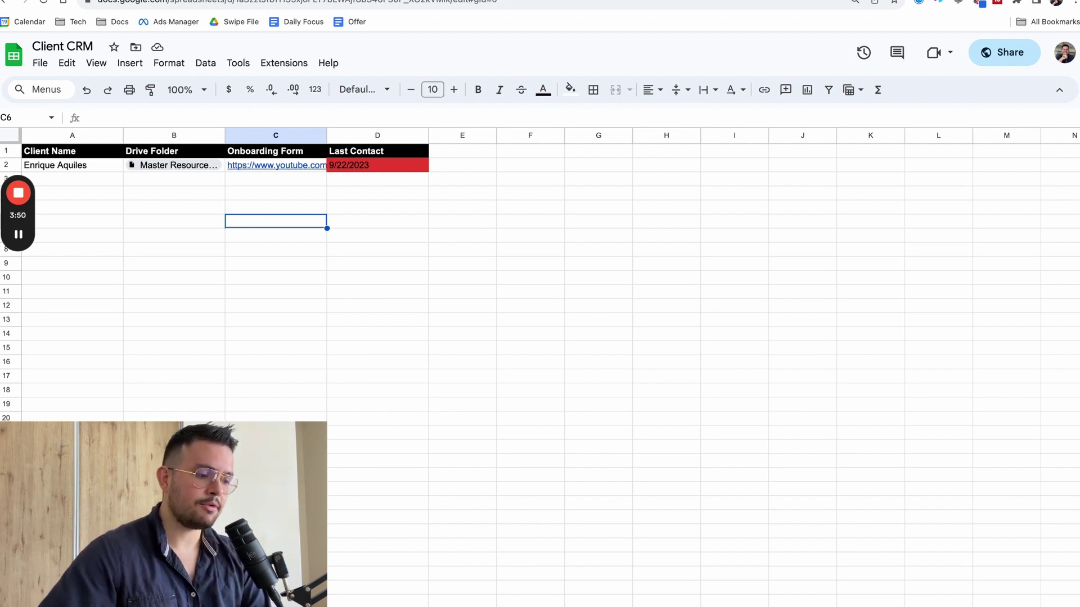
{"action": "left_click", "coordinate": [330, 438]}
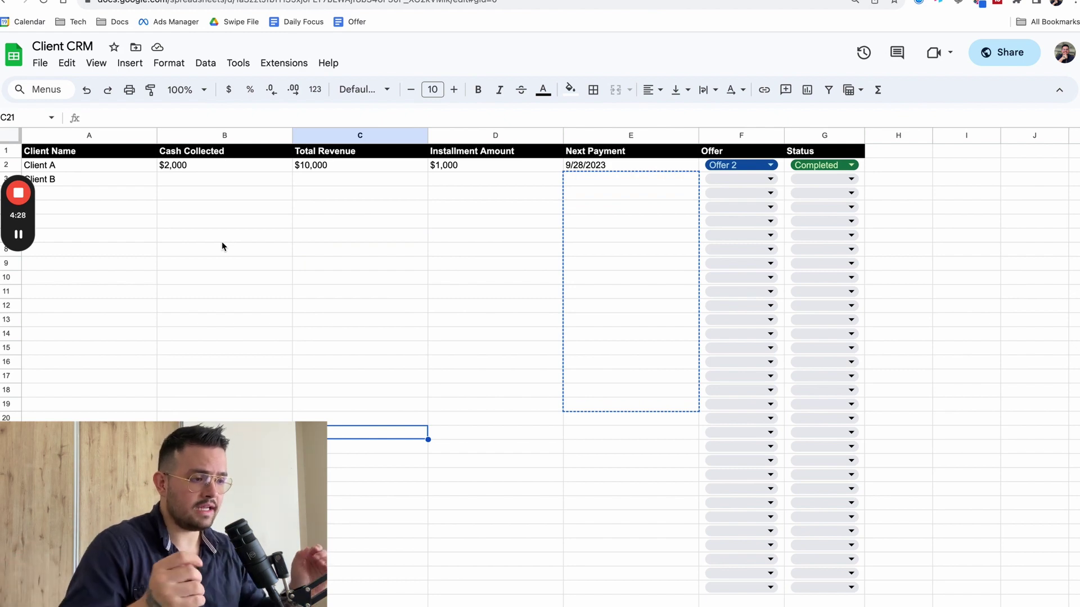
{"action": "left_click", "coordinate": [83, 169]}
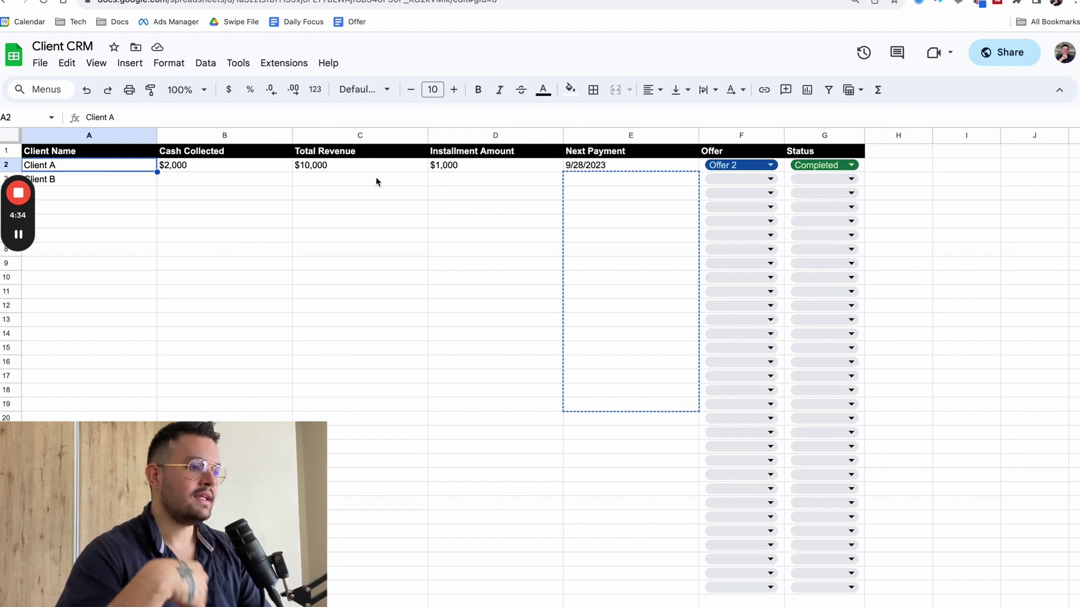
{"action": "left_click", "coordinate": [364, 165]}
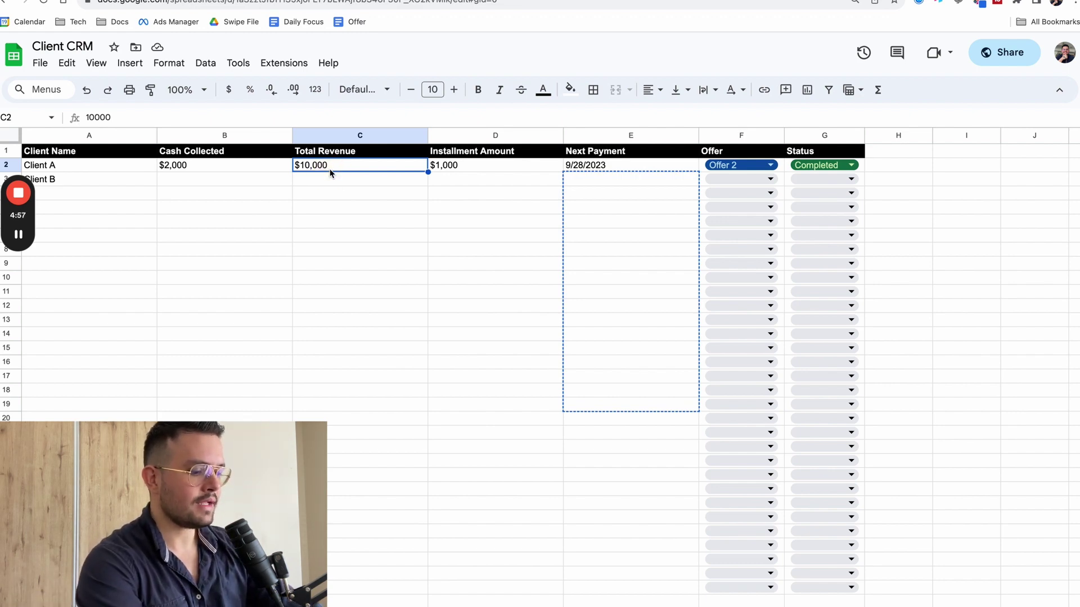
Enter 4000 as Client A's total revenue and 500 as the installment amount in D2
{"action": "type", "text": "4000"}
{"action": "key", "text": "Return"}
{"action": "left_click", "coordinate": [230, 163]}
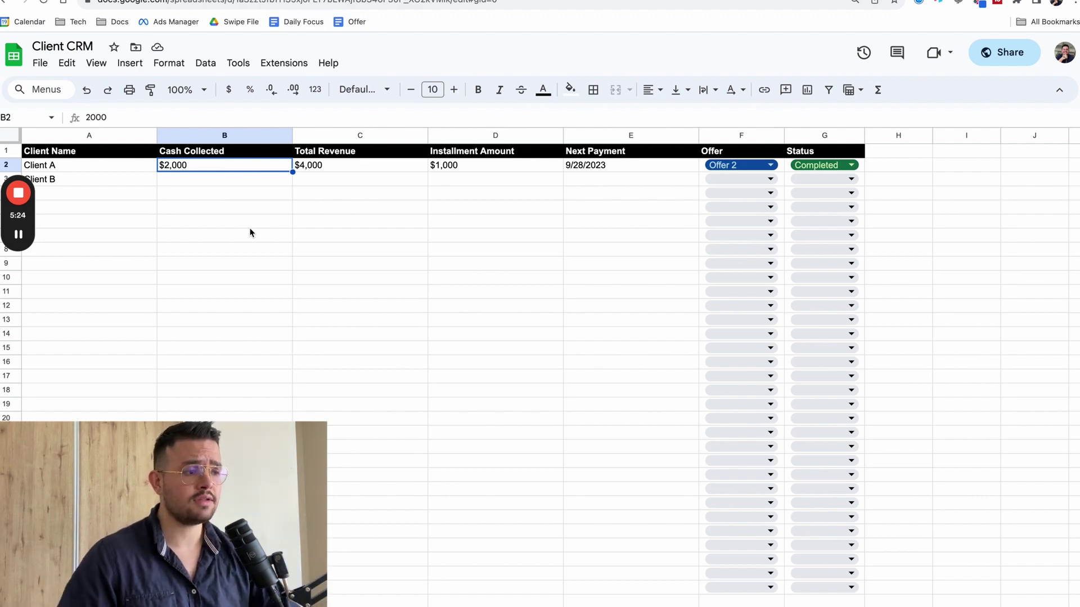
{"action": "left_click", "coordinate": [478, 163]}
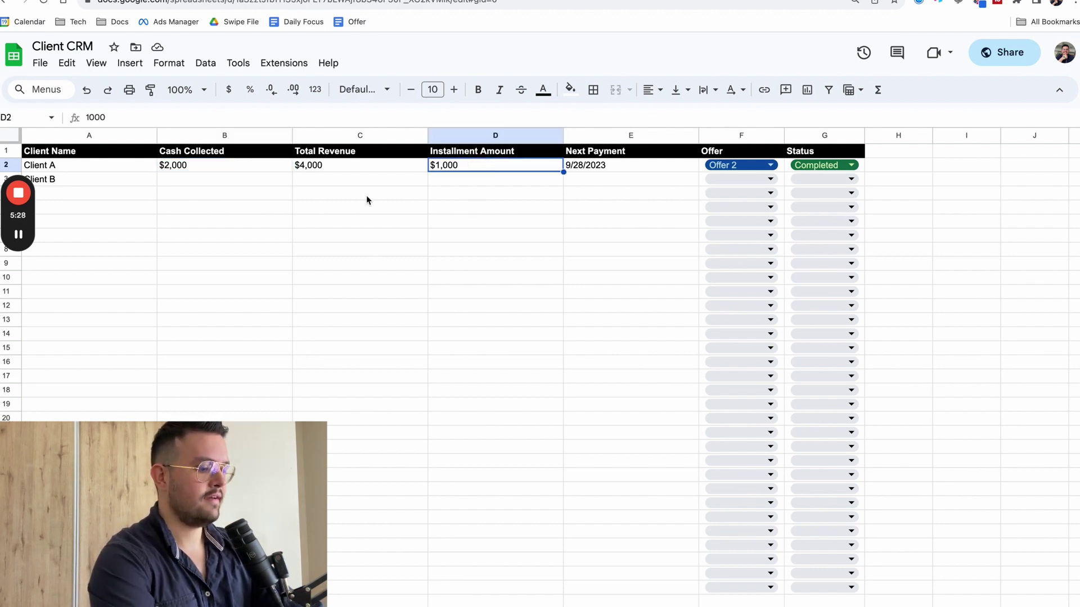
{"action": "type", "text": "500"}
{"action": "key", "text": "Return"}
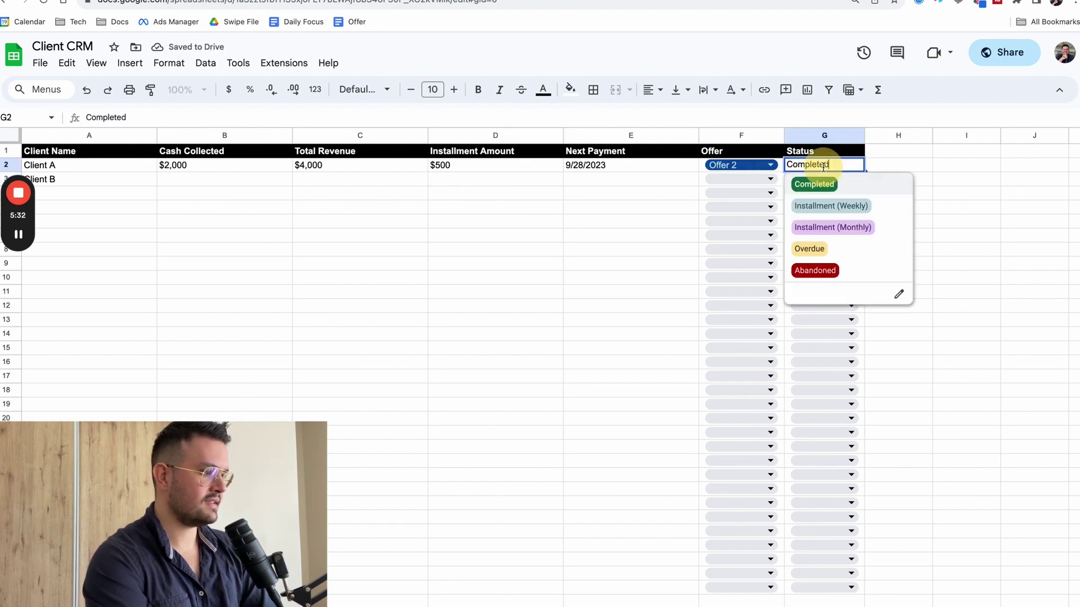
Set Client A's status to Installment (Weekly) and the offer in F2 to Offer 1
{"action": "left_click", "coordinate": [846, 208]}
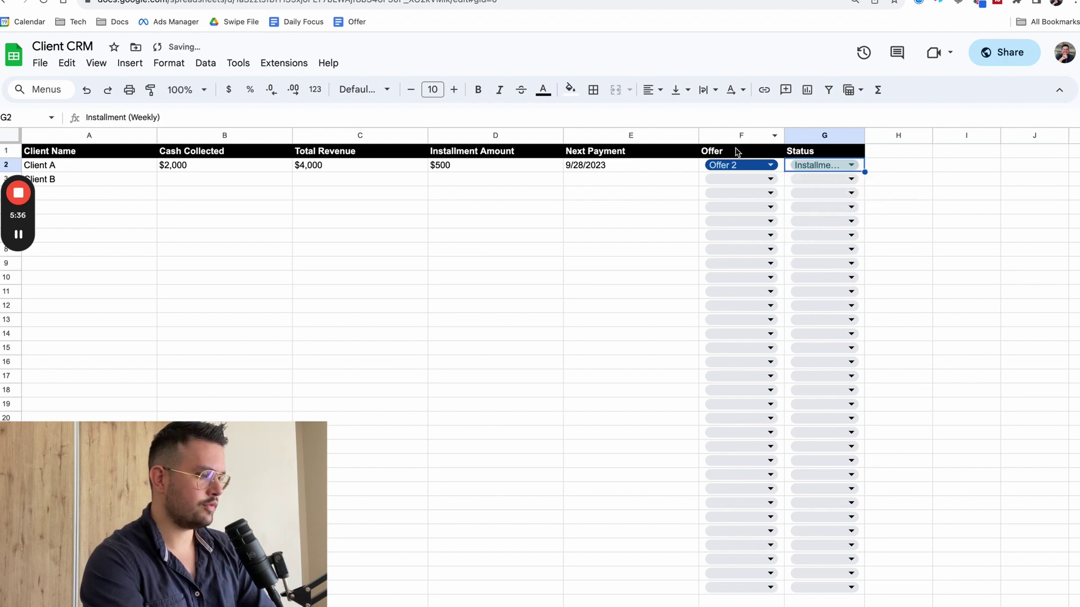
{"action": "left_click", "coordinate": [736, 167]}
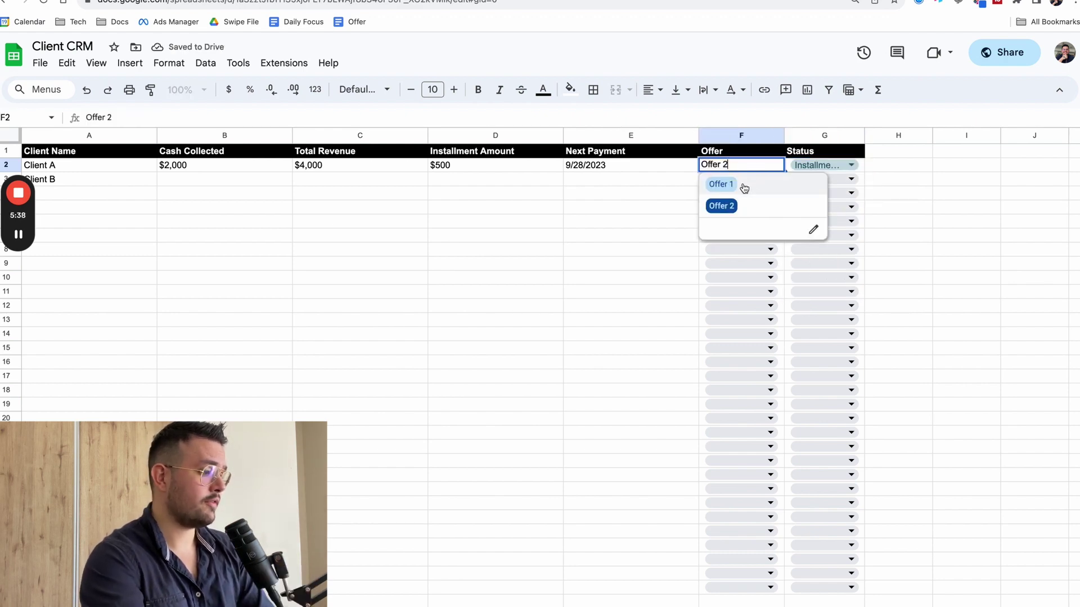
{"action": "left_click", "coordinate": [743, 187]}
Try next payment dates 9/29/2023, then 9/25/2023, in E2's date picker
{"action": "double_click", "coordinate": [629, 169]}
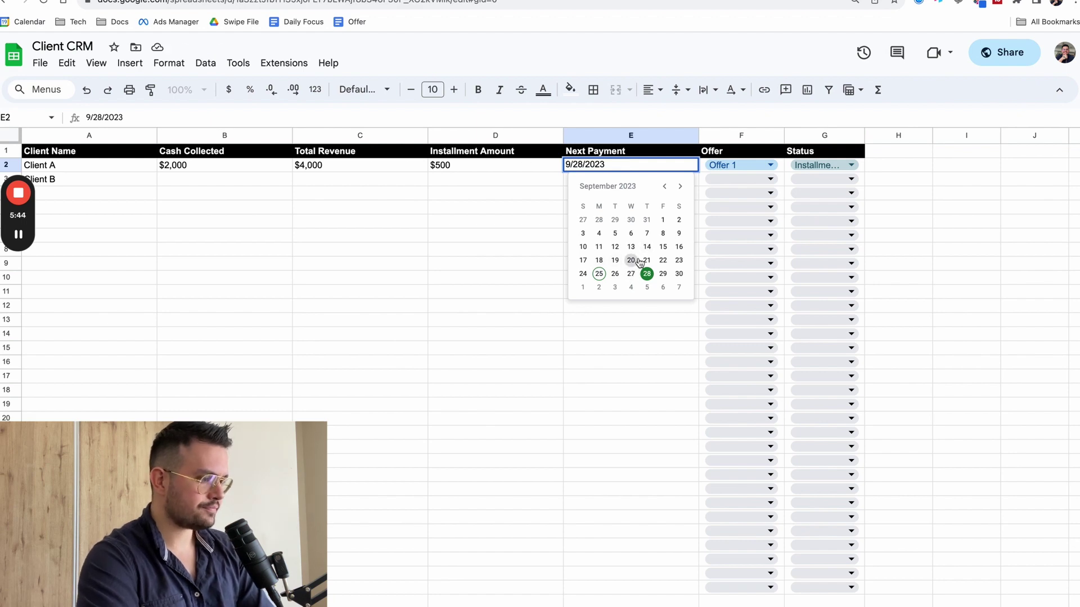
{"action": "left_click", "coordinate": [663, 274]}
{"action": "left_click", "coordinate": [492, 220]}
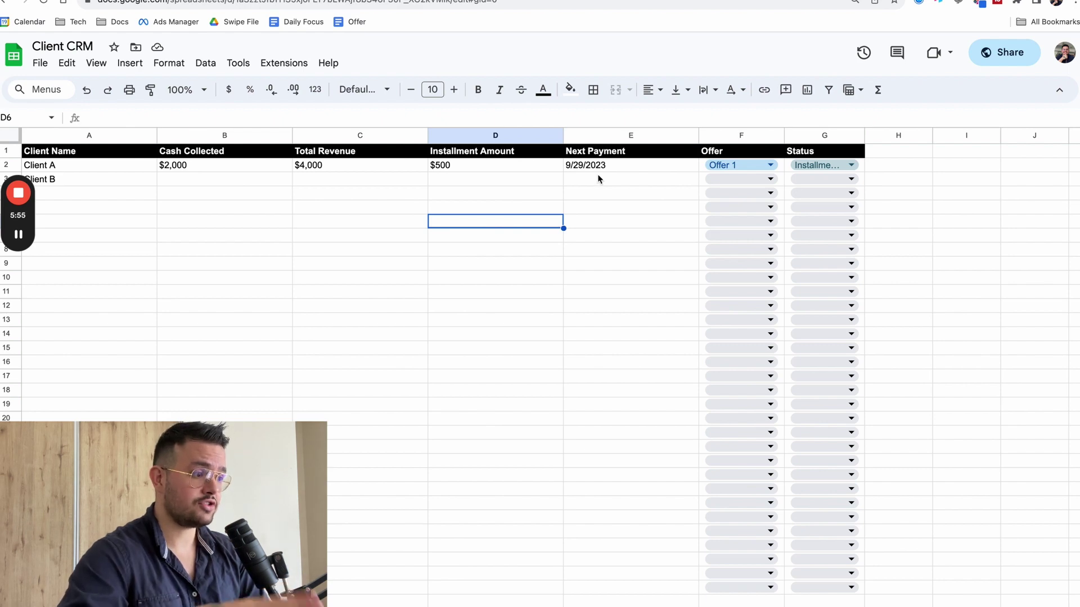
{"action": "left_click", "coordinate": [606, 169]}
{"action": "double_click", "coordinate": [605, 169]}
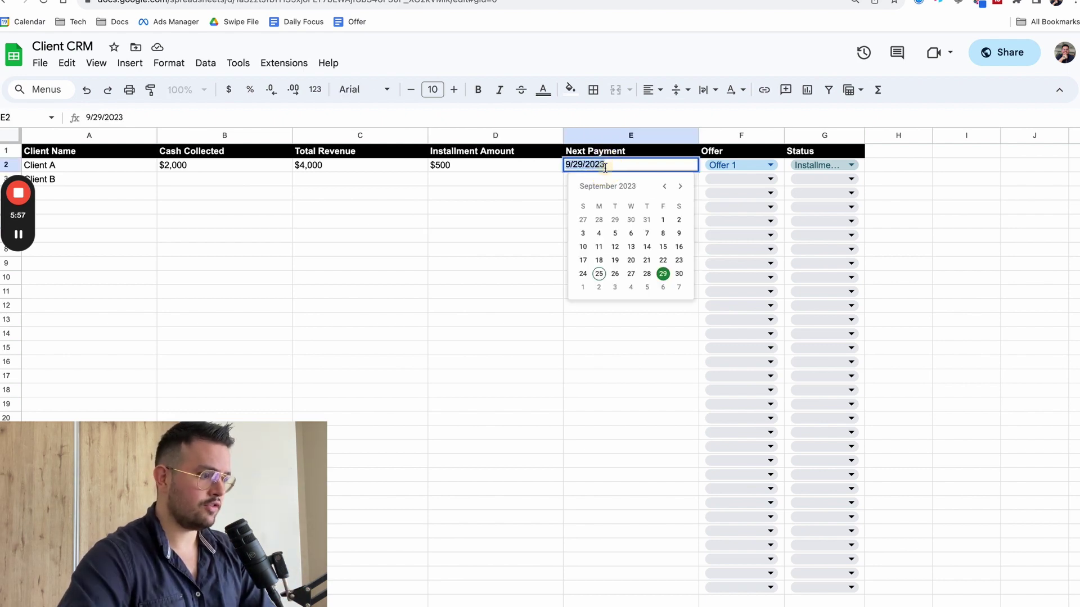
{"action": "left_click", "coordinate": [597, 271]}
{"action": "left_click", "coordinate": [573, 153]}
{"action": "left_click", "coordinate": [560, 179]}
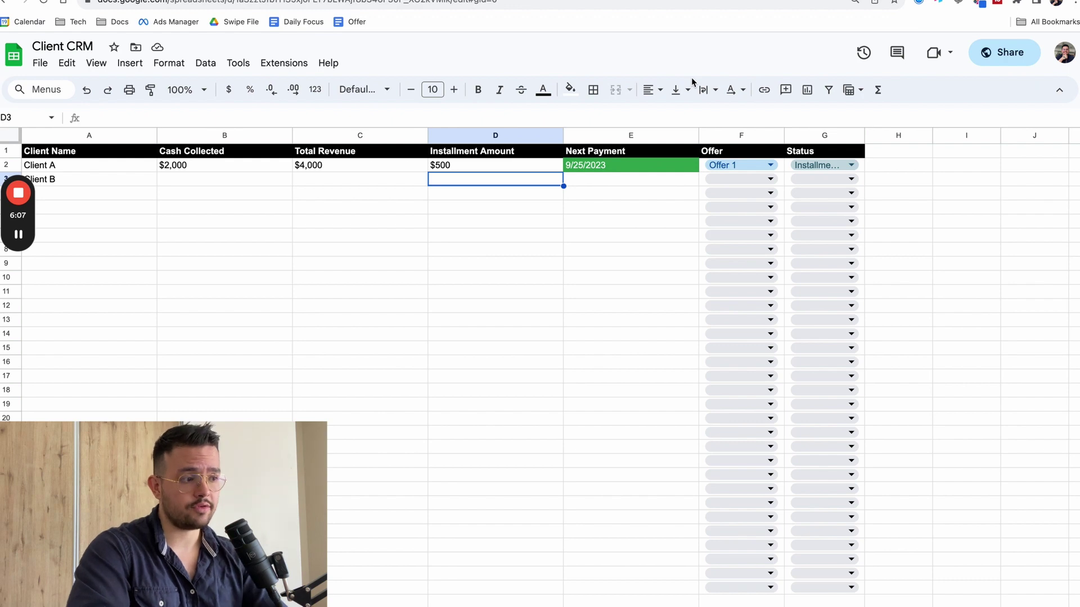
Set the next payment to 9/22/2023 so it turns red, then widen column G for the status chips
{"action": "double_click", "coordinate": [648, 165]}
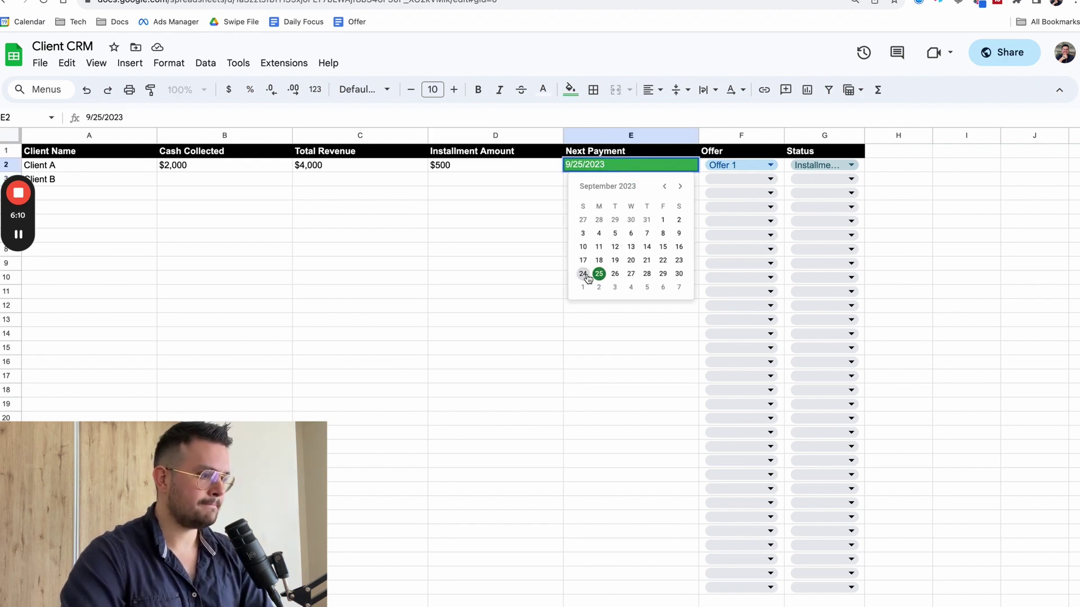
{"action": "left_click", "coordinate": [663, 261]}
{"action": "left_click", "coordinate": [624, 196]}
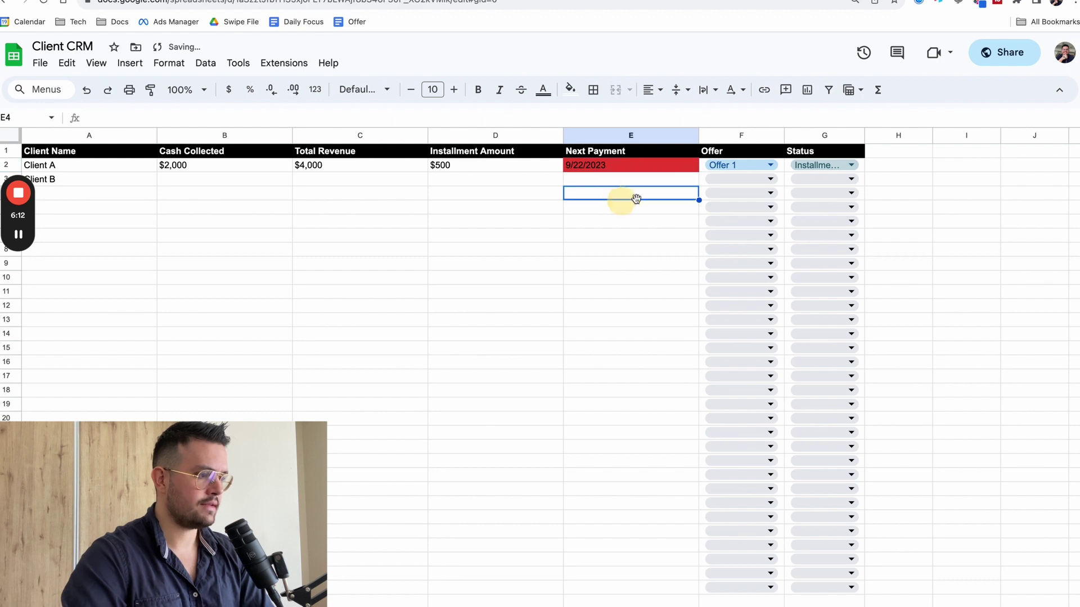
{"action": "left_click", "coordinate": [818, 165]}
{"action": "left_click_drag", "start_coordinate": [864, 135], "coordinate": [900, 135]}
{"action": "left_click", "coordinate": [849, 185]}
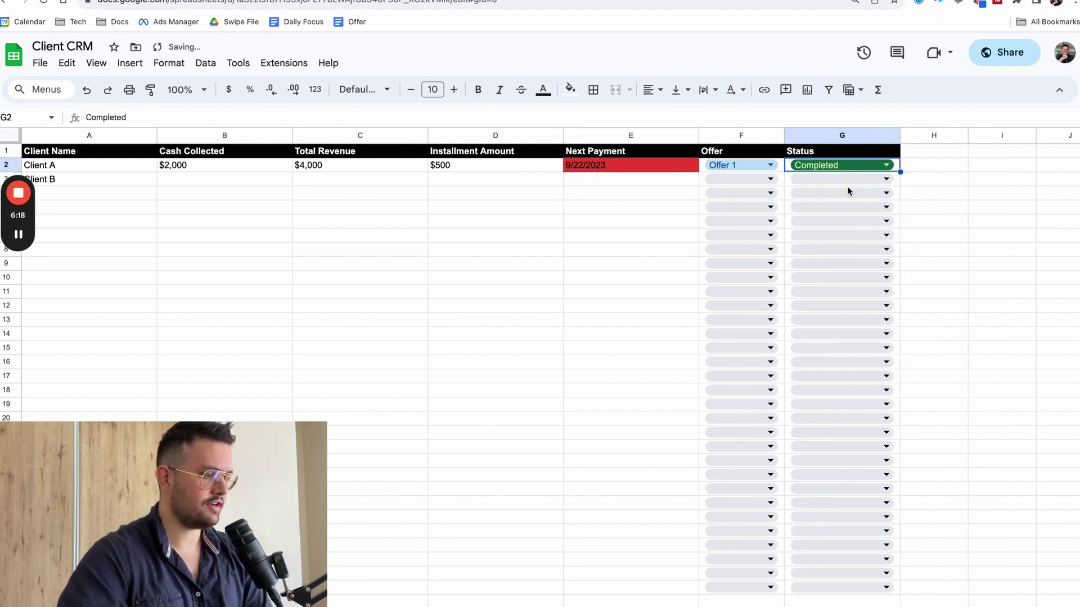
{"action": "left_click", "coordinate": [950, 181]}
{"action": "double_click", "coordinate": [857, 167]}
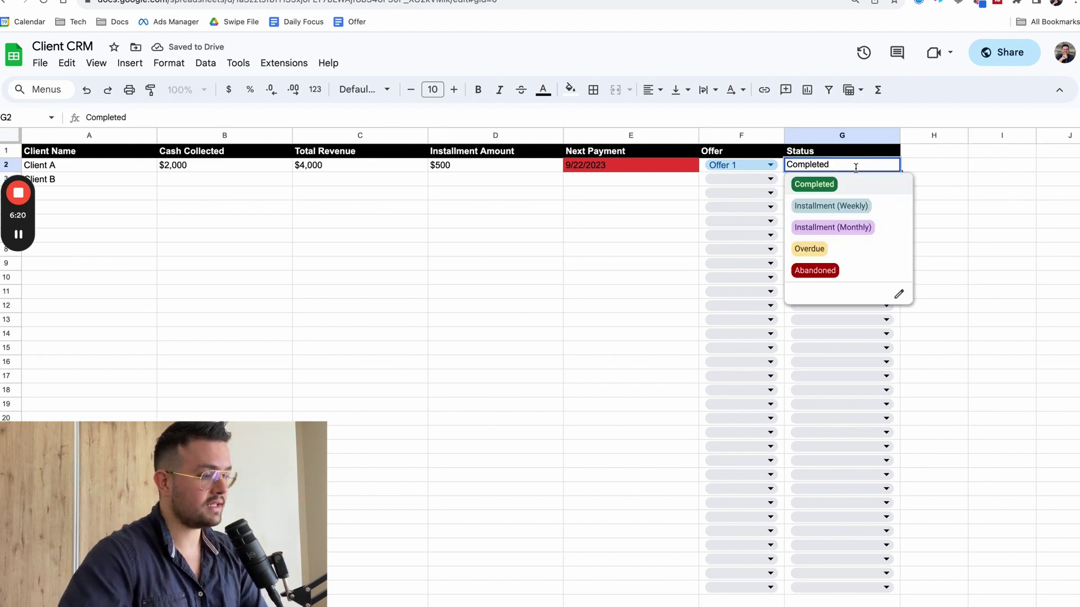
{"action": "left_click", "coordinate": [860, 226]}
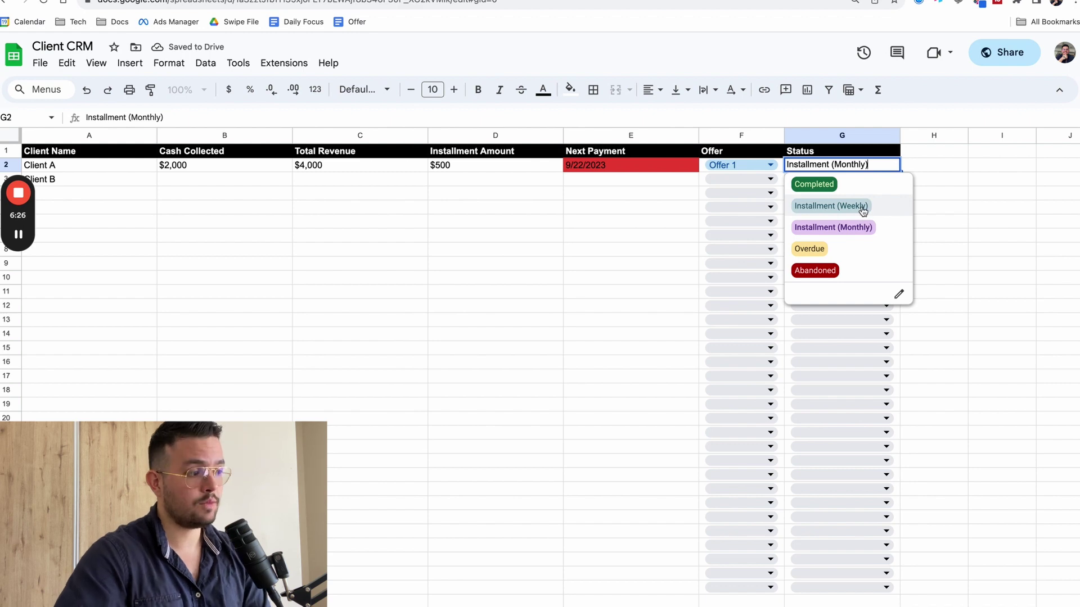
{"action": "left_click", "coordinate": [824, 248]}
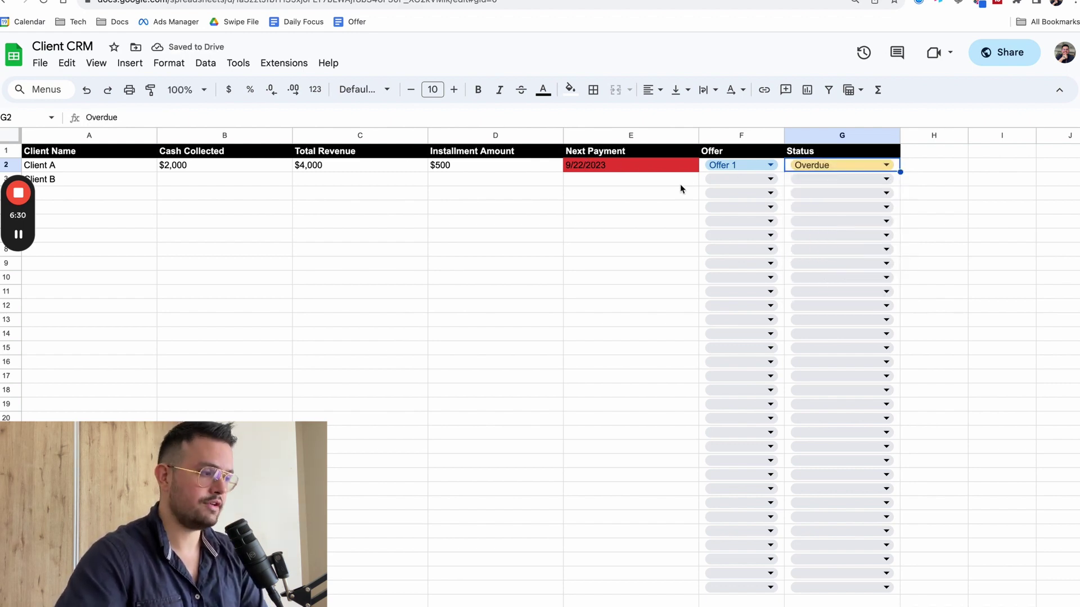
{"action": "double_click", "coordinate": [840, 165]}
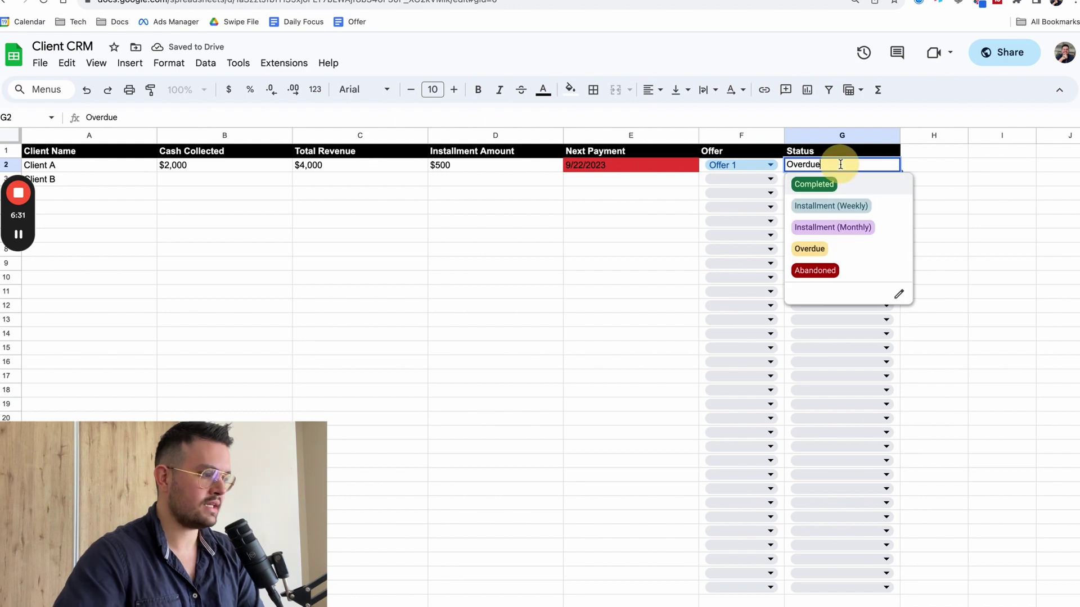
{"action": "left_click", "coordinate": [816, 269]}
{"action": "left_click", "coordinate": [917, 193]}
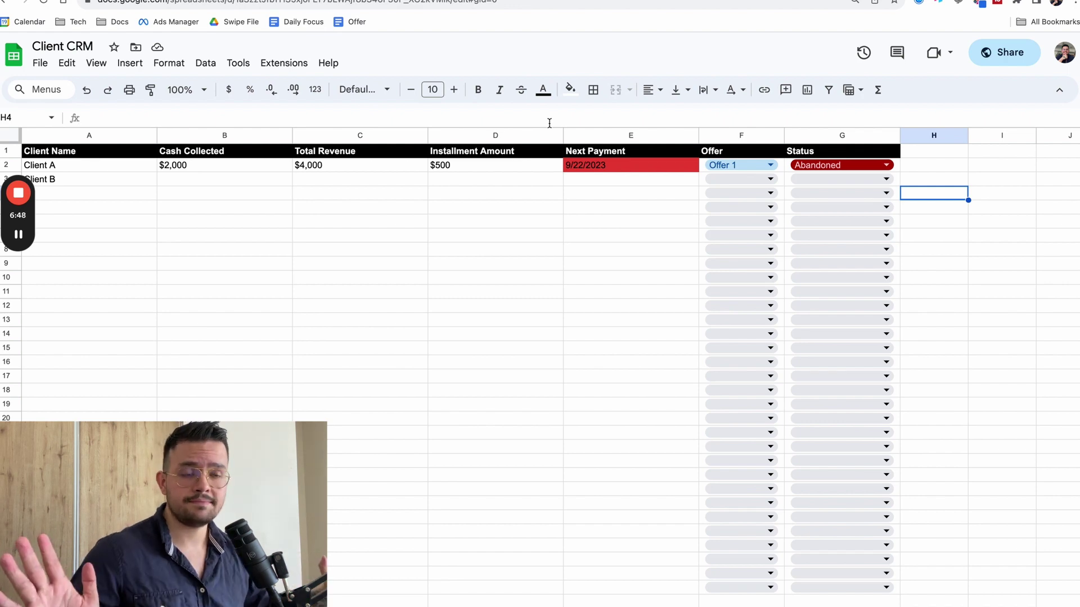
{"action": "left_click", "coordinate": [225, 502]}
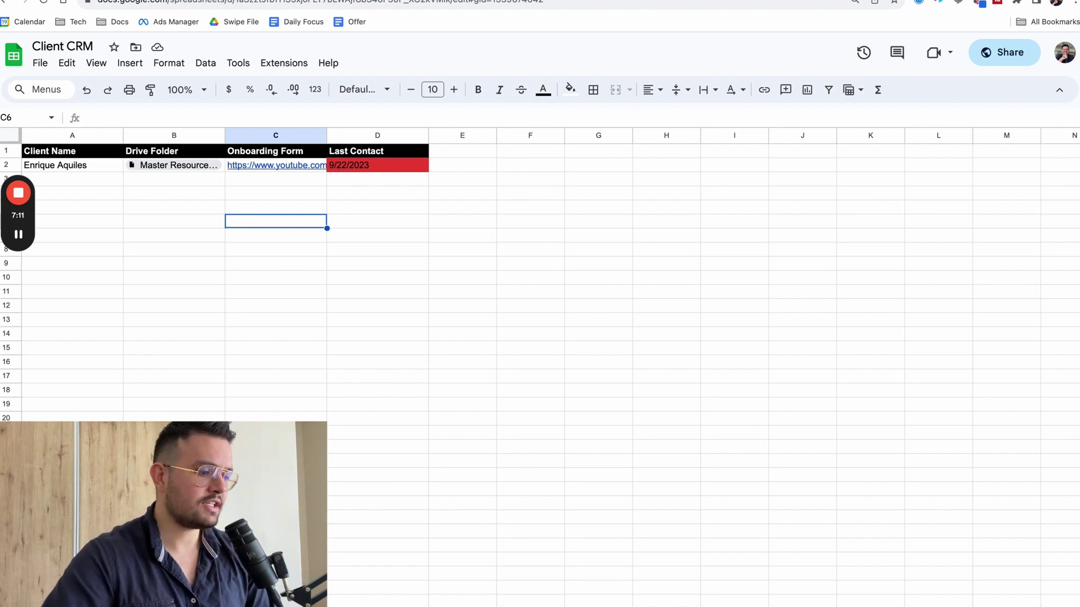
Open the first client's name in A2 for editing and leave it unchanged
{"action": "left_click", "coordinate": [116, 235]}
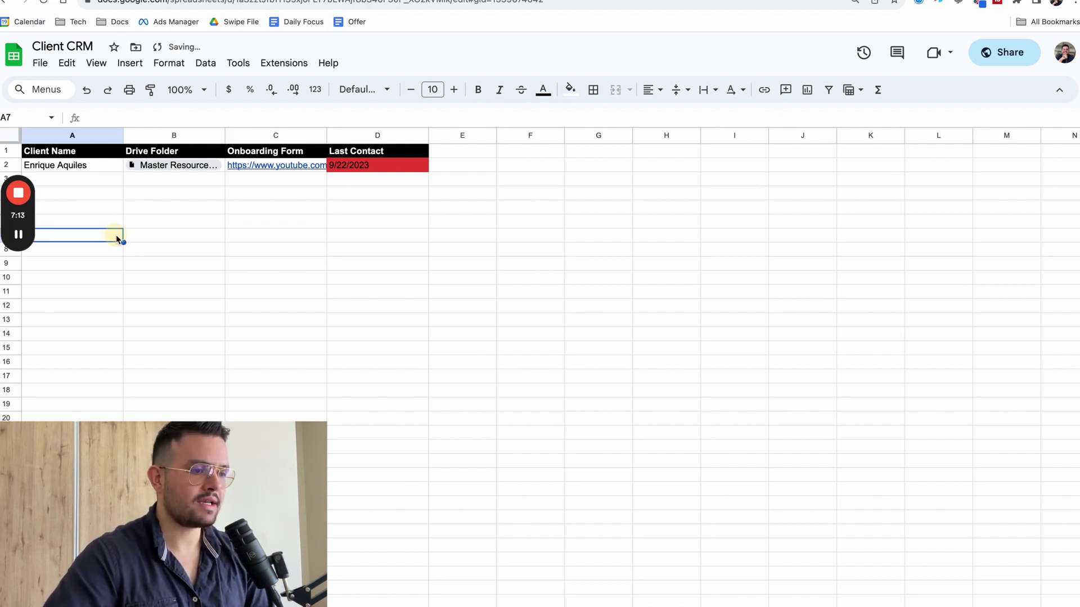
{"action": "left_click", "coordinate": [89, 164]}
{"action": "double_click", "coordinate": [89, 165]}
{"action": "left_click", "coordinate": [99, 182]}
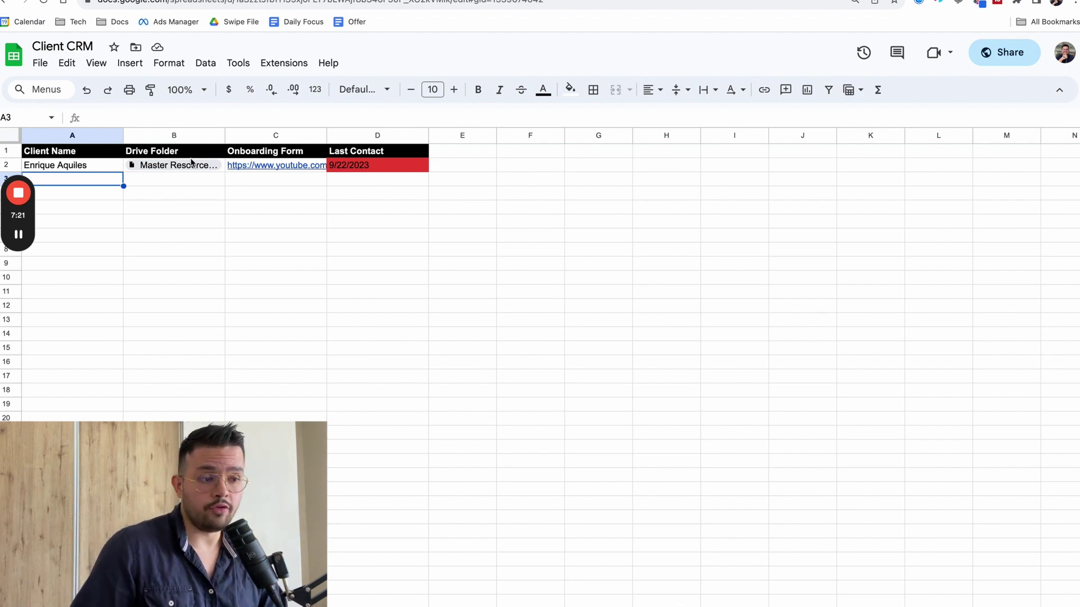
{"action": "mouse_move", "coordinate": [194, 167]}
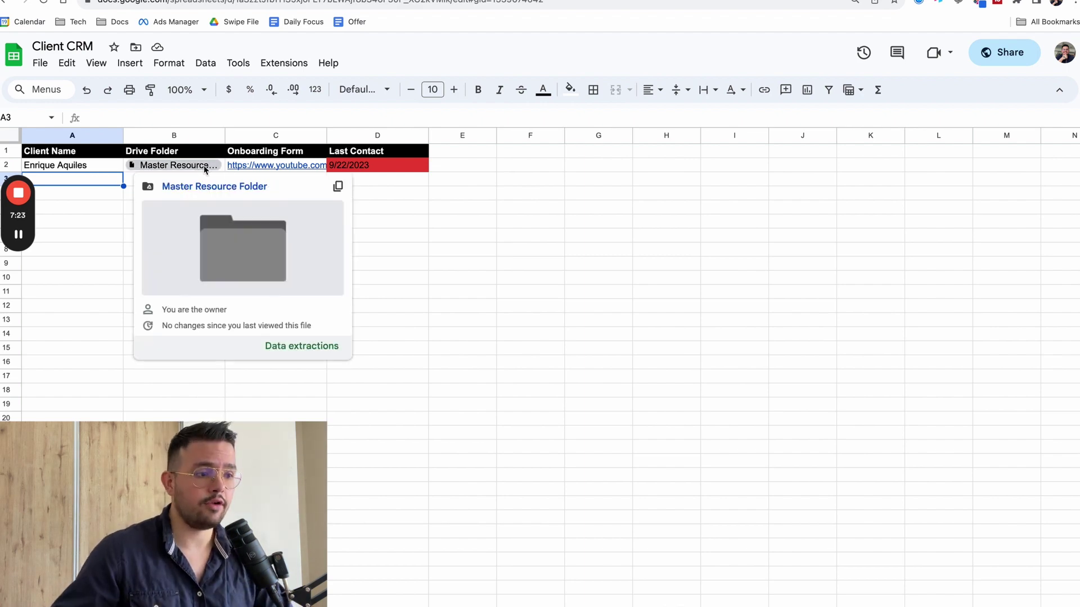
{"action": "left_click", "coordinate": [433, 266]}
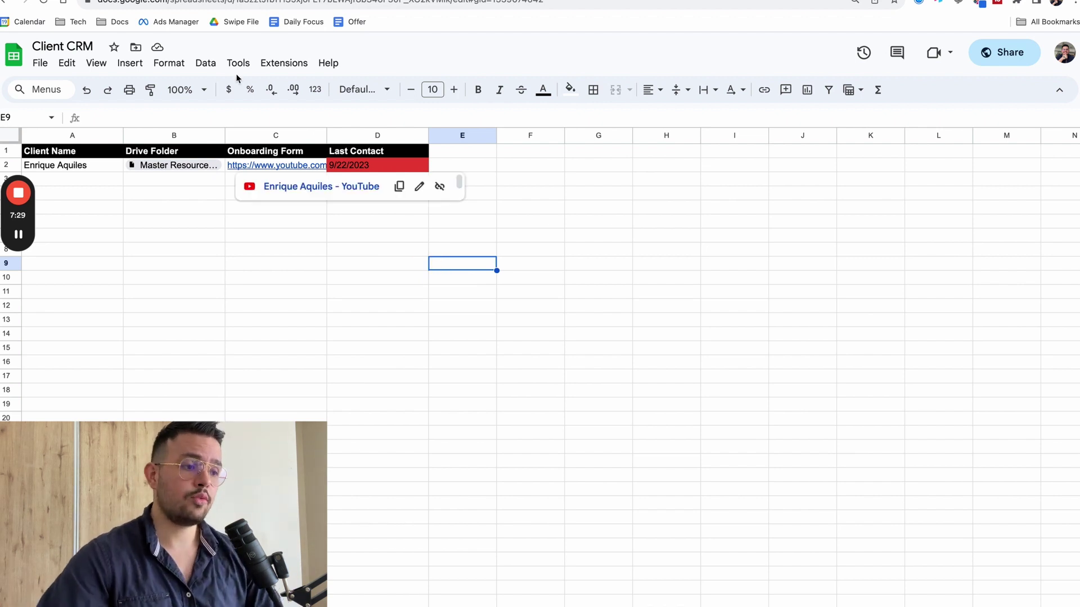
{"action": "left_click", "coordinate": [151, 208]}
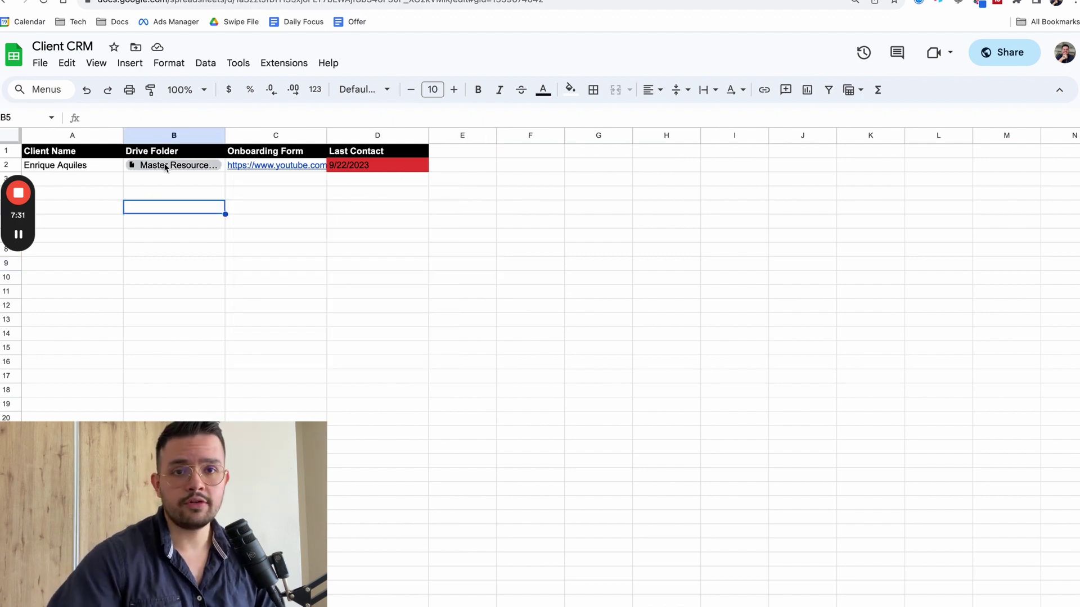
{"action": "left_click_drag", "start_coordinate": [89, 168], "coordinate": [96, 316]}
{"action": "left_click", "coordinate": [166, 335]}
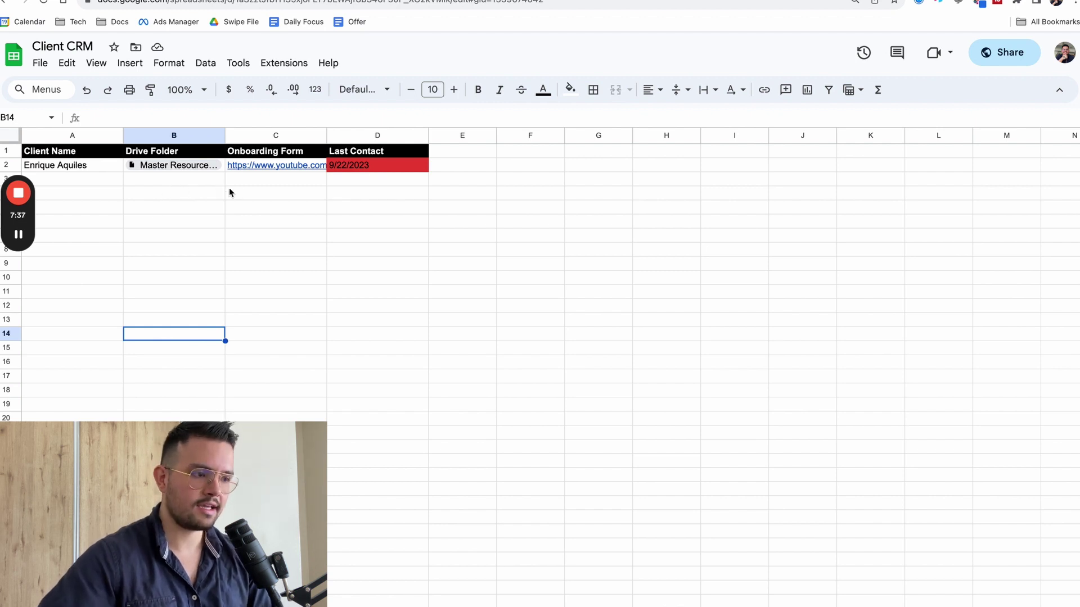
{"action": "left_click", "coordinate": [277, 171]}
{"action": "left_click", "coordinate": [214, 227]}
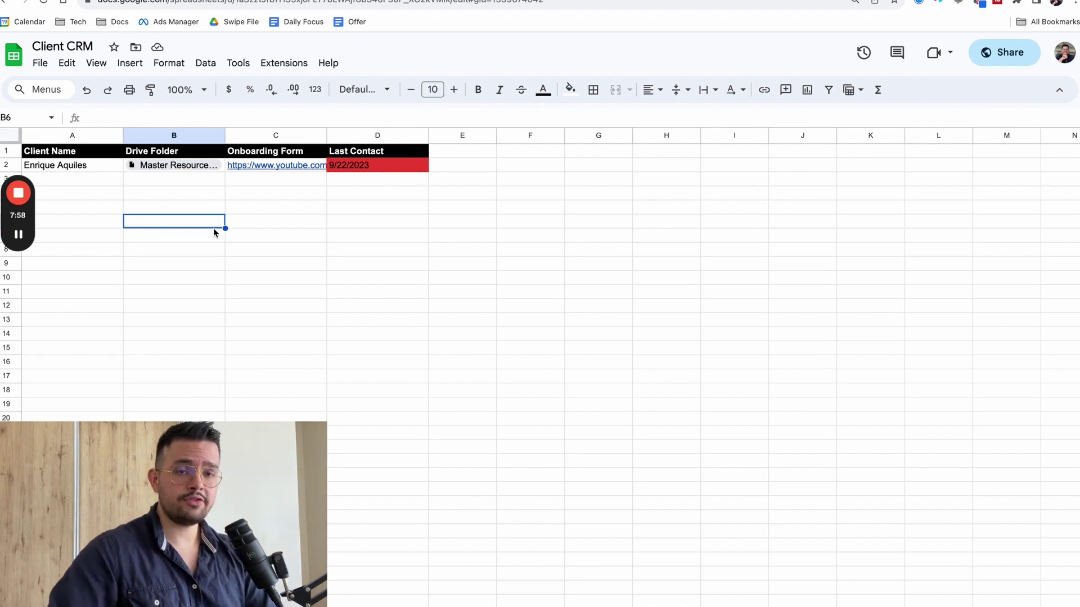
{"action": "mouse_move", "coordinate": [262, 167]}
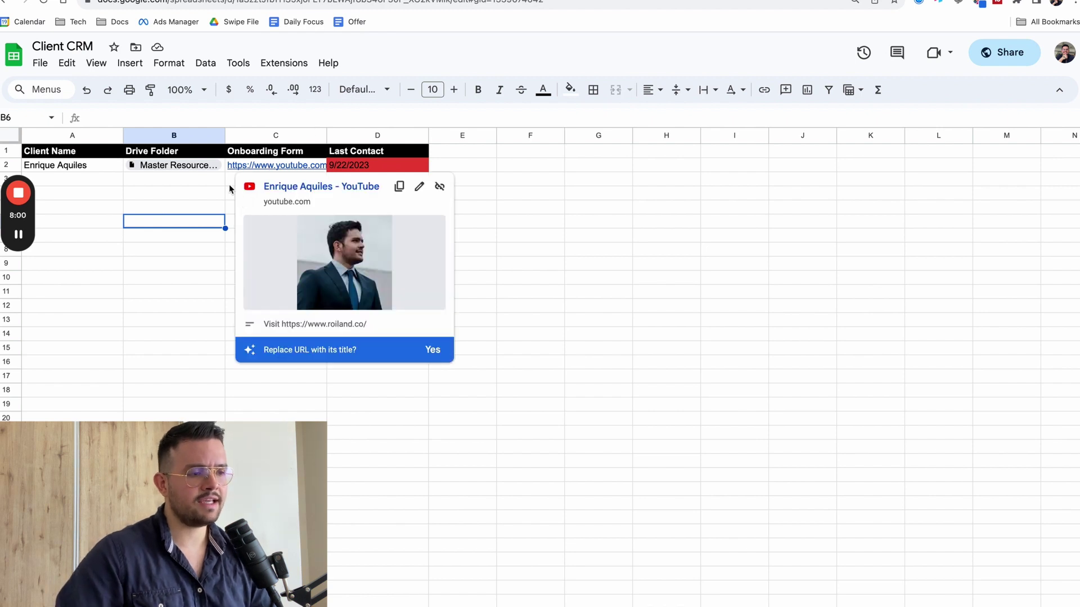
{"action": "left_click", "coordinate": [217, 191]}
{"action": "left_click", "coordinate": [264, 166]}
{"action": "left_click", "coordinate": [217, 196]}
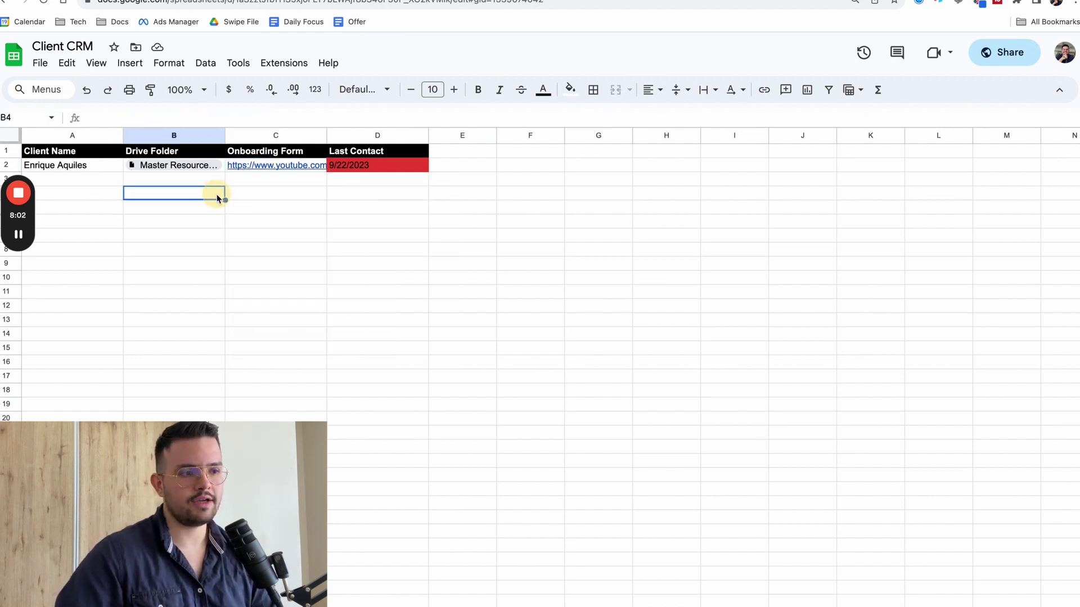
{"action": "mouse_move", "coordinate": [269, 163]}
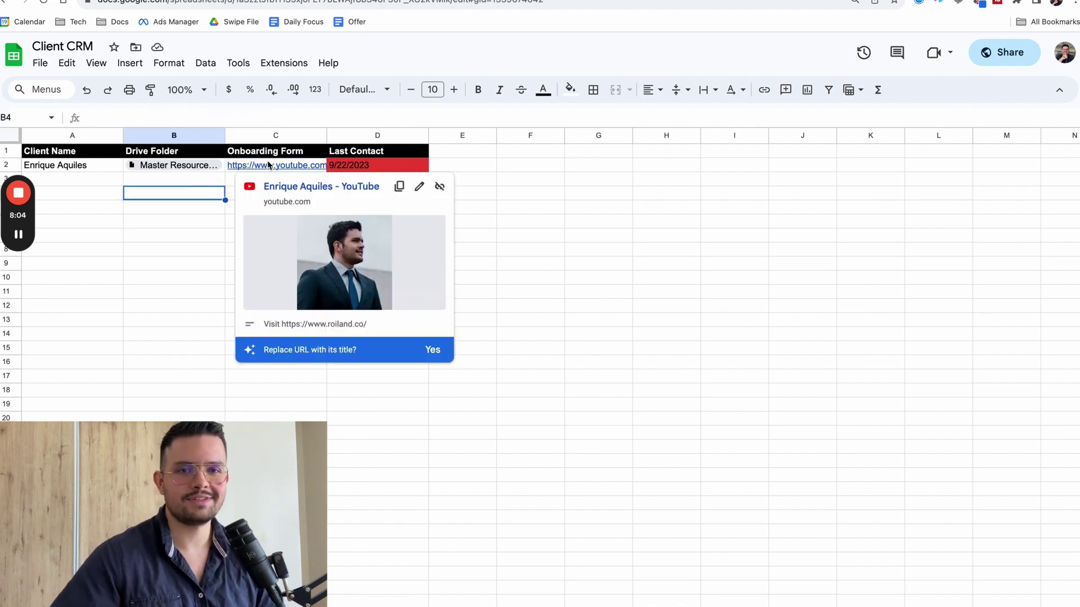
{"action": "left_click", "coordinate": [193, 169]}
{"action": "key", "text": "Right"}
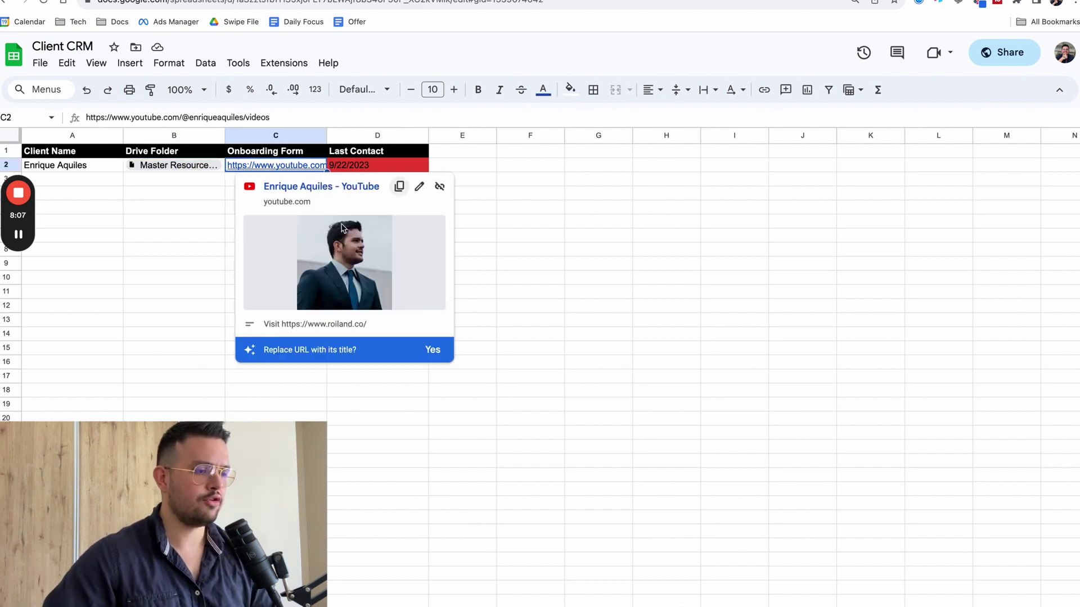
{"action": "left_click", "coordinate": [187, 269]}
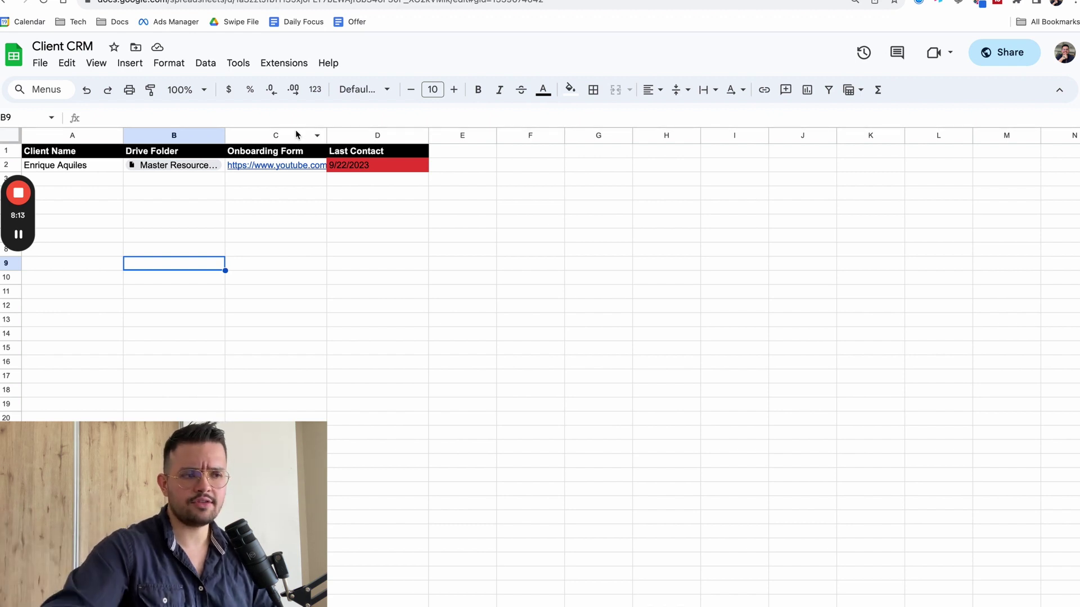
{"action": "left_click", "coordinate": [262, 196]}
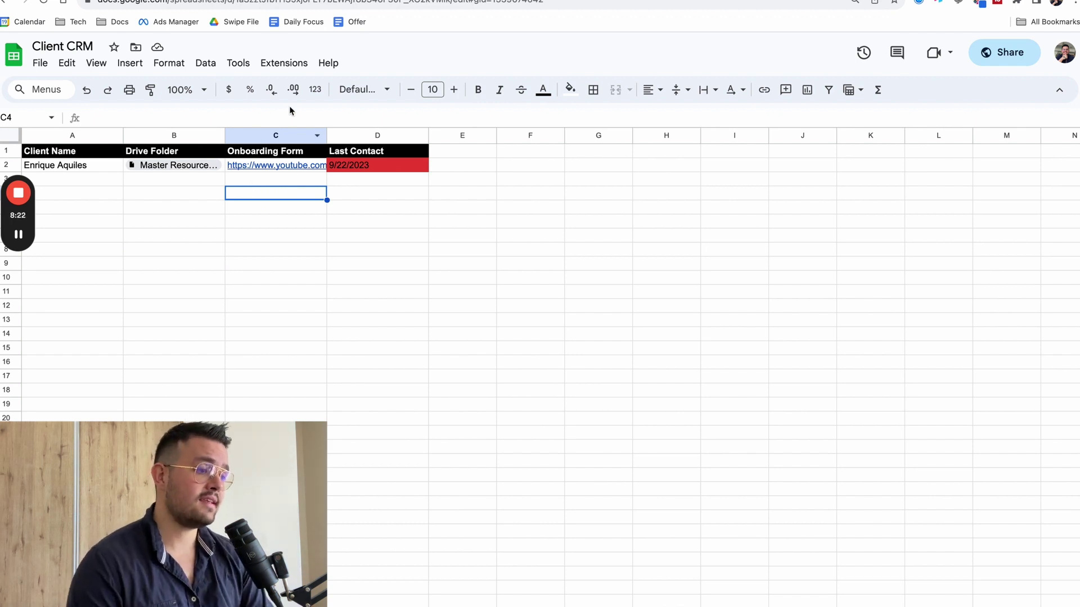
Pick the 26th in D2's date picker, making the Last Contact date 9/26/2023
{"action": "double_click", "coordinate": [354, 166]}
{"action": "left_click", "coordinate": [442, 167]}
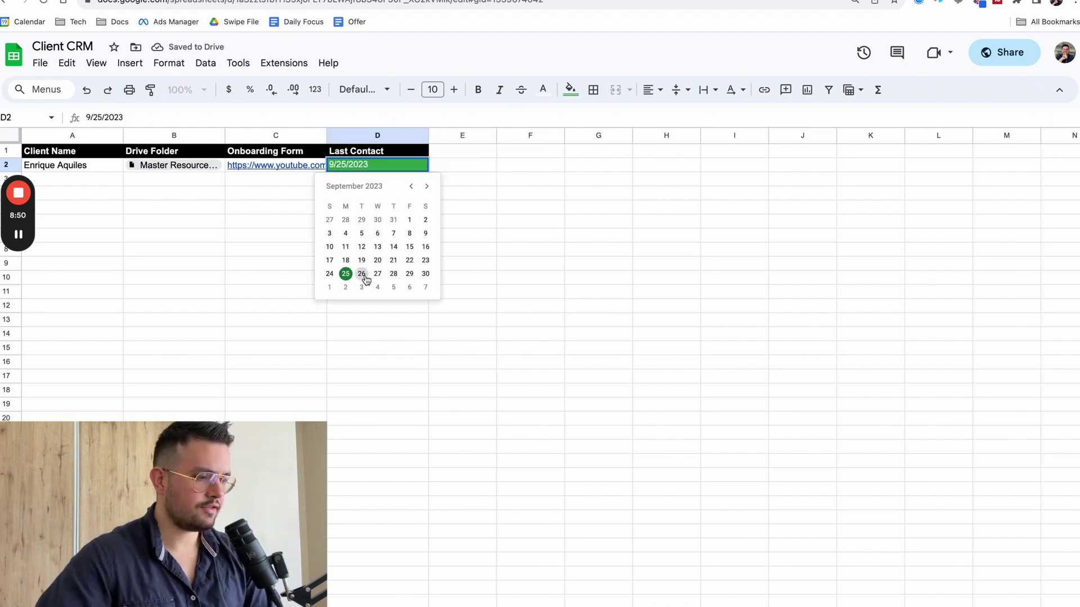
{"action": "left_click", "coordinate": [361, 274]}
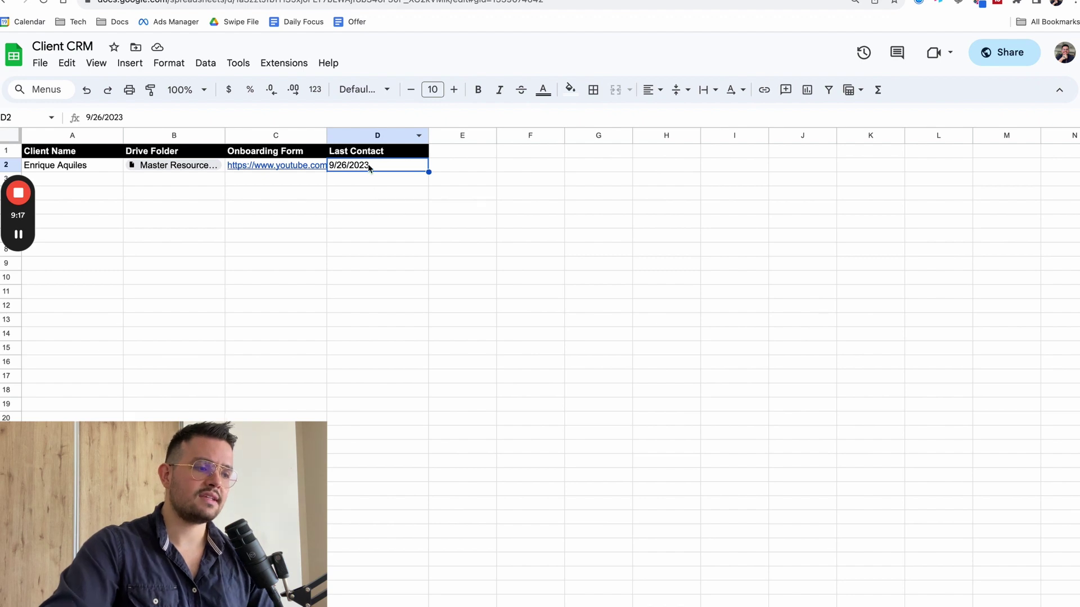
Open Format > Conditional formatting to view the D2:D18 'date is in the past month' rule
{"action": "left_click", "coordinate": [168, 63]}
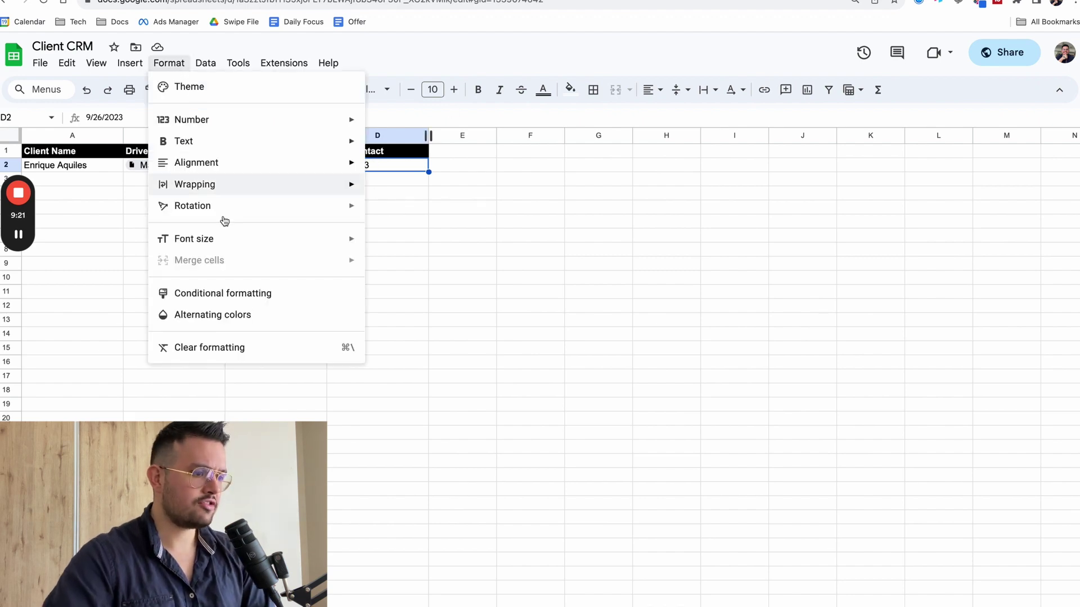
{"action": "left_click", "coordinate": [241, 293]}
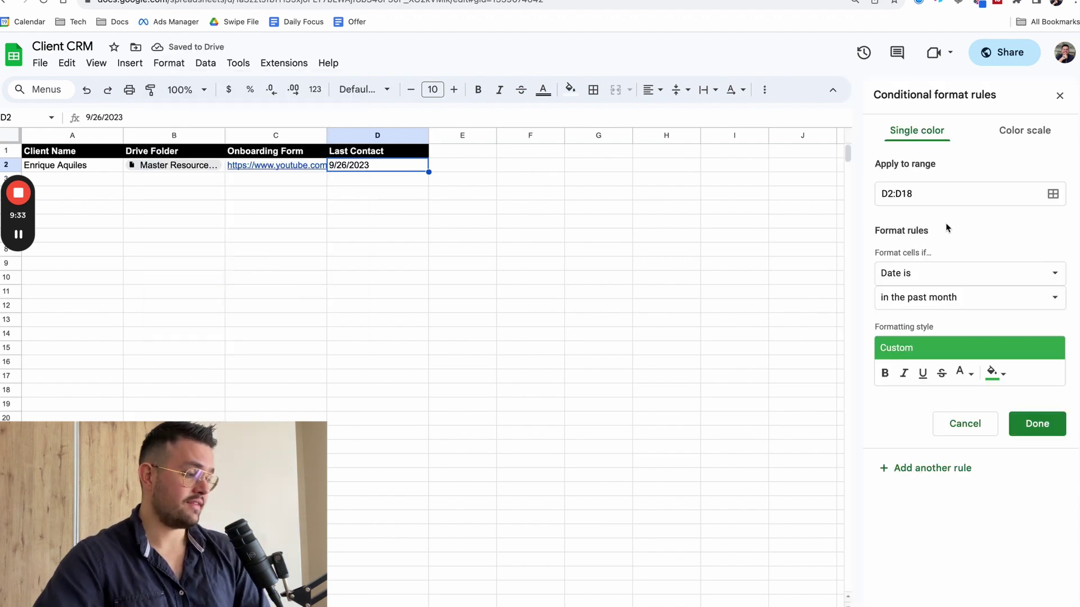
{"action": "left_click", "coordinate": [727, 293]}
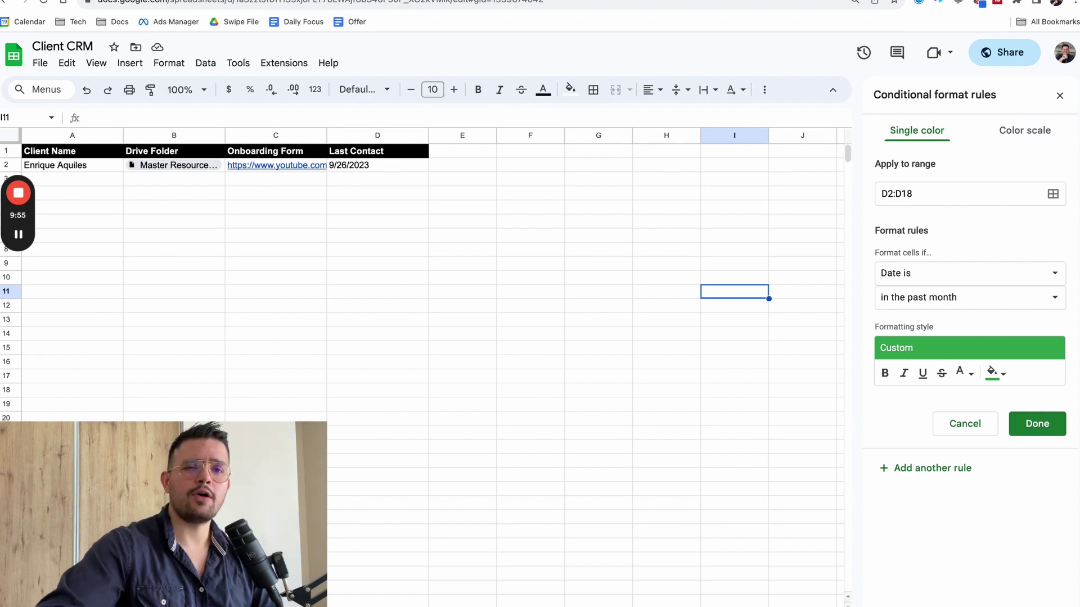
Move to the payment tracking sheet with the Alt+Up shortcut
{"action": "key", "text": "alt+Up"}
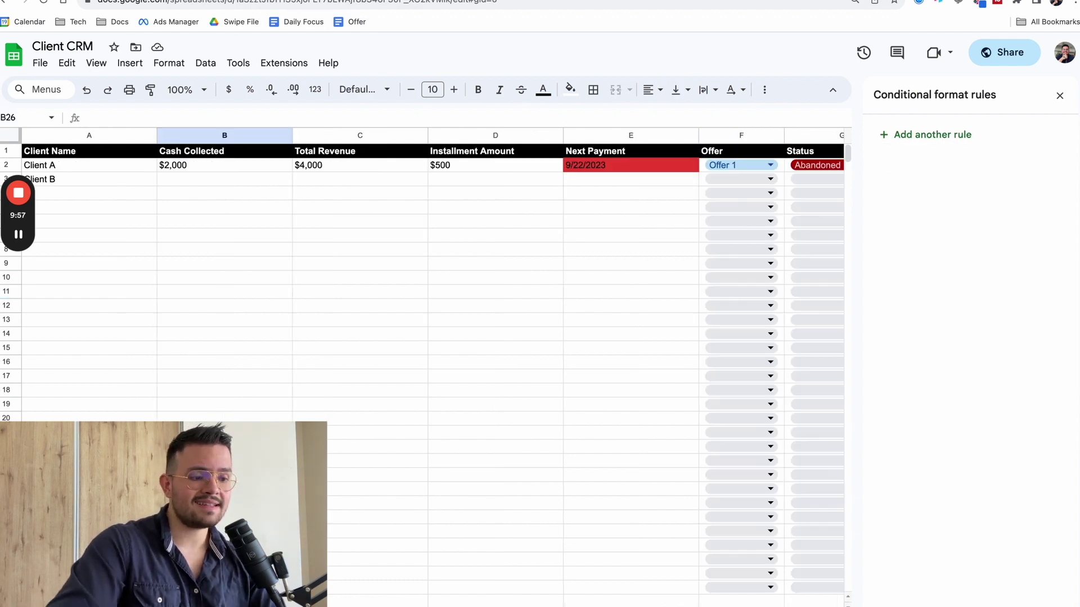